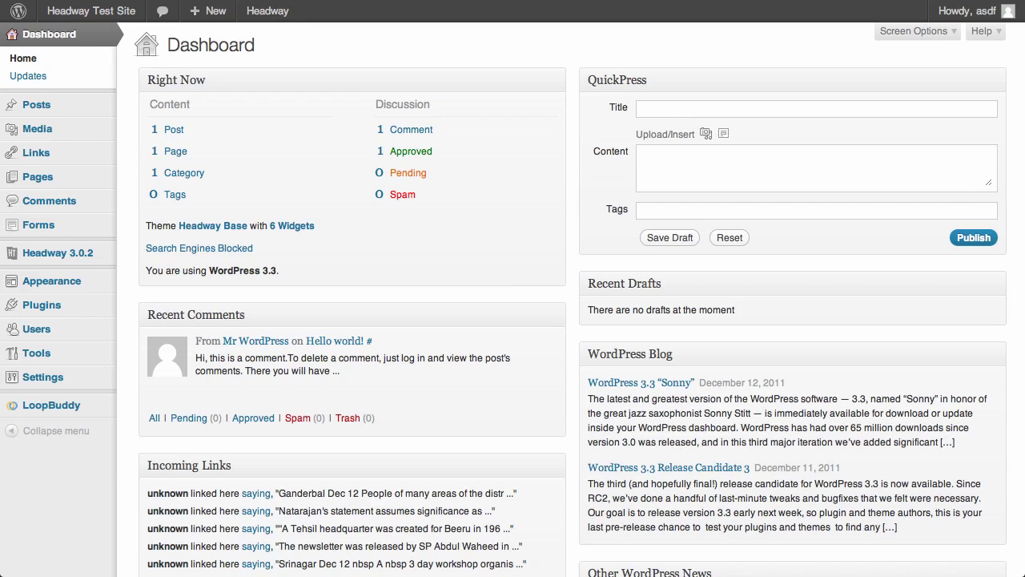
Switch to Finder, return to the themes folder, and collapse the custom-code and Headway example With-Grid child theme folders.
click(433, 563)
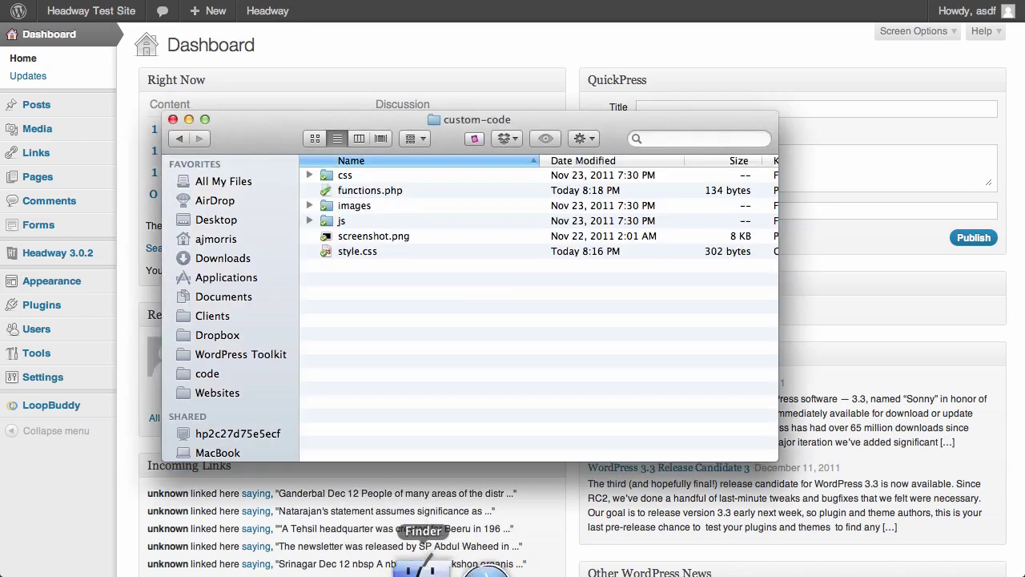
click(179, 139)
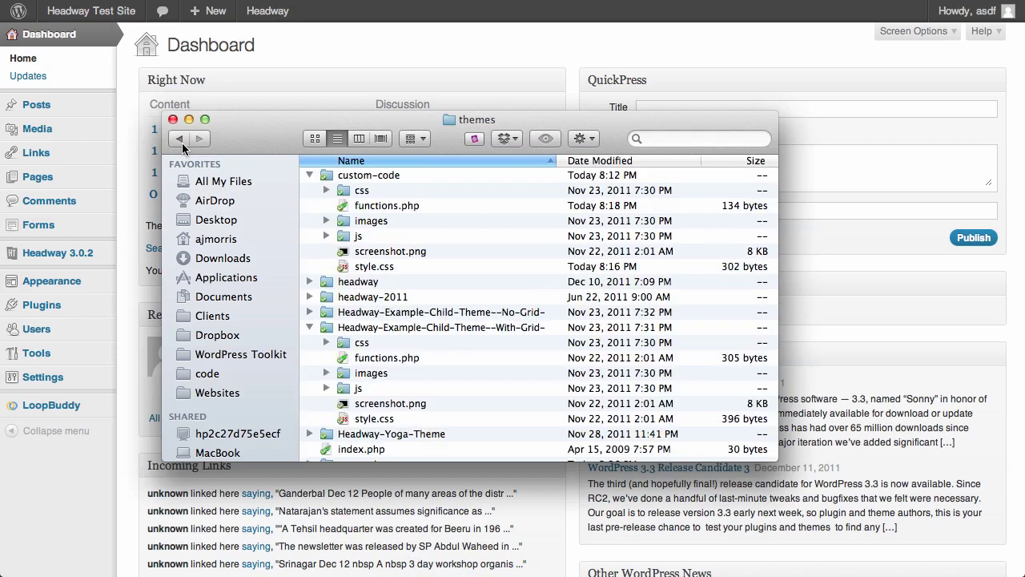
click(311, 175)
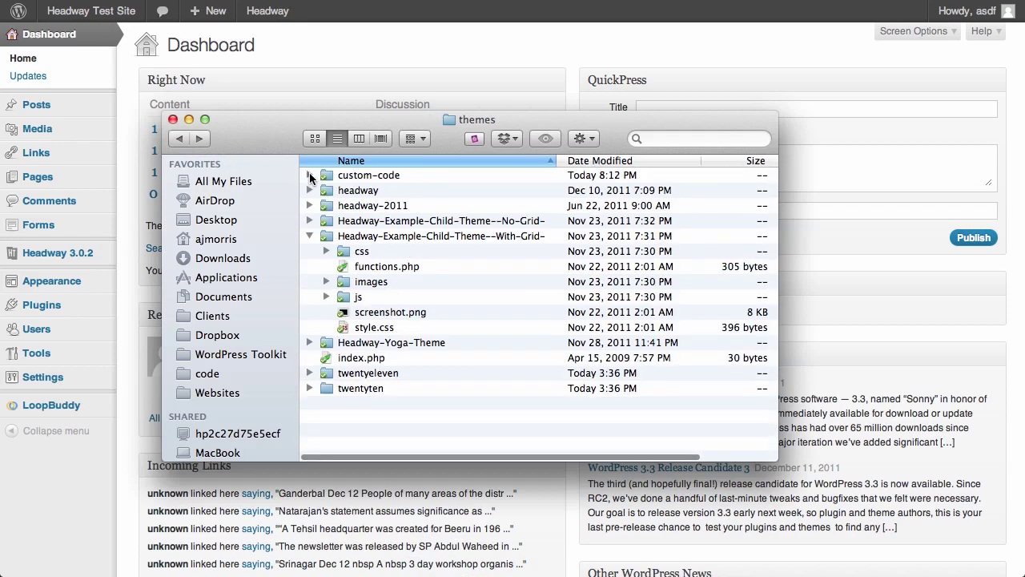
click(310, 236)
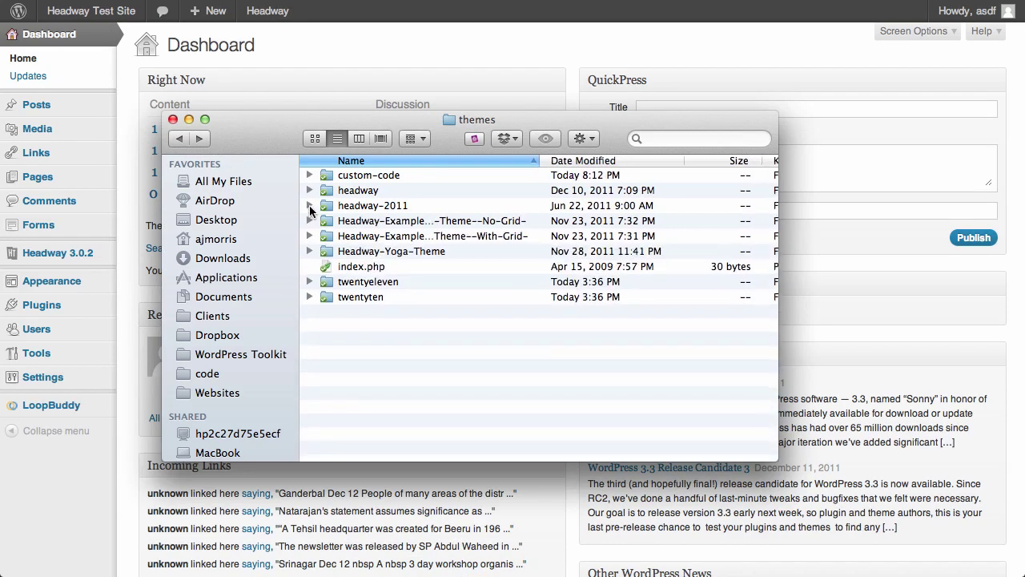
Examine where headway-2011 keeps custom code: the custom folder with custom_functions.php, and the custom.css file.
click(350, 207)
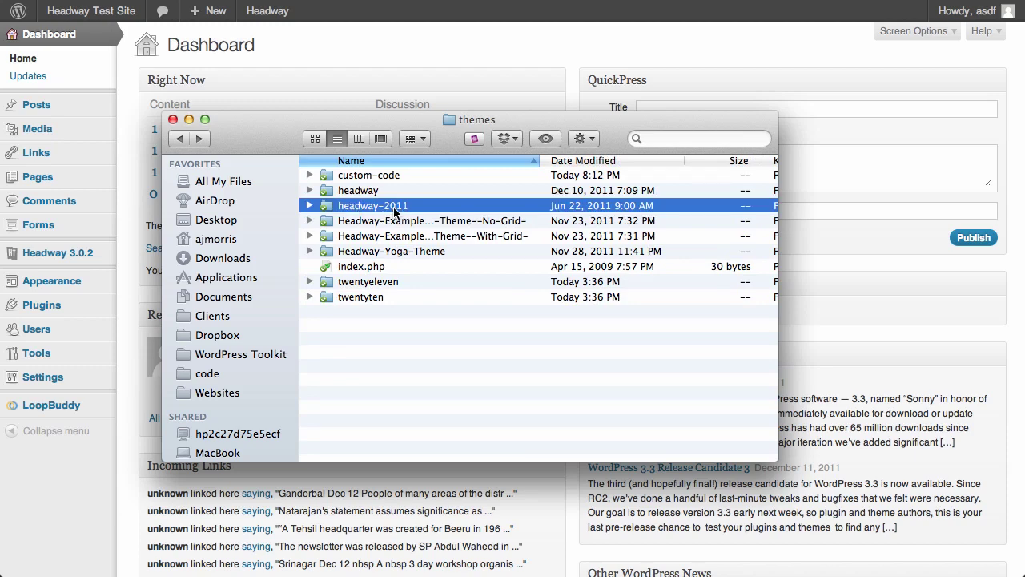
click(310, 206)
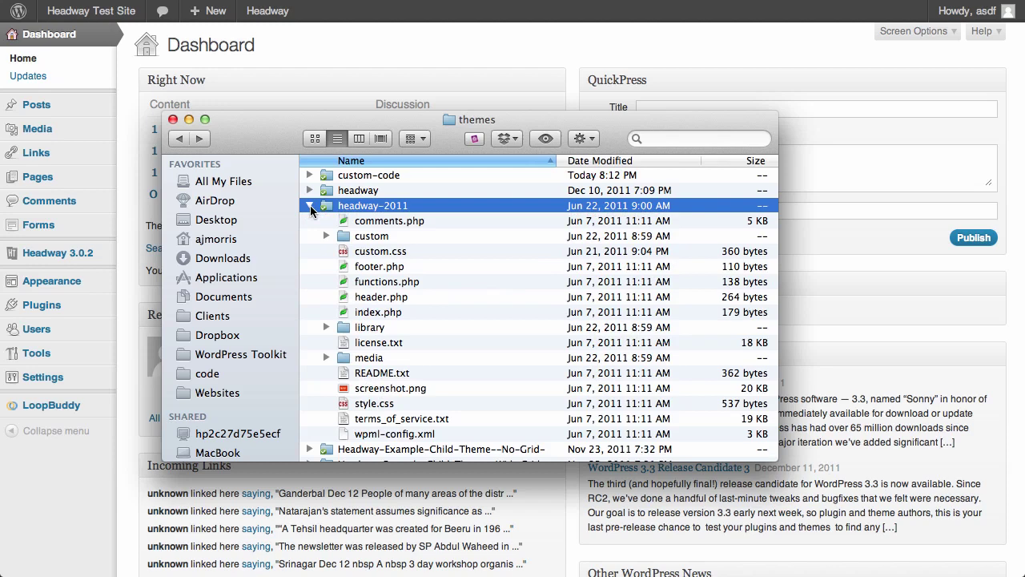
click(376, 253)
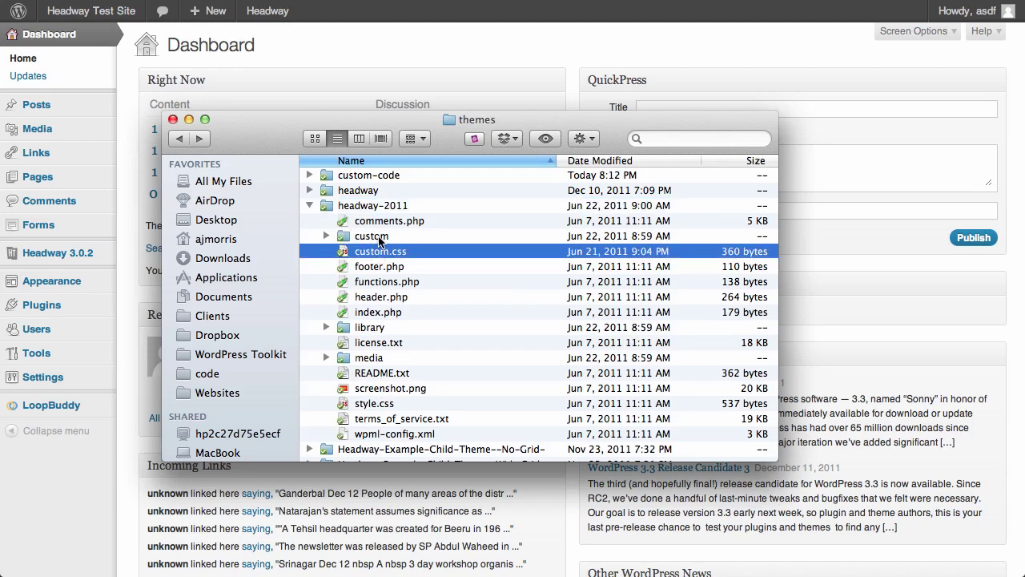
click(376, 237)
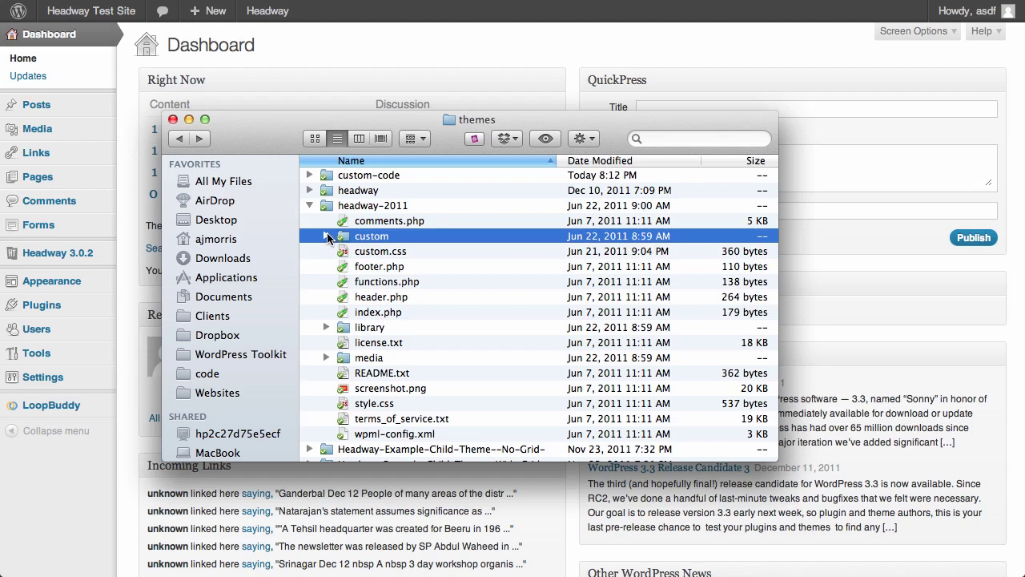
click(326, 236)
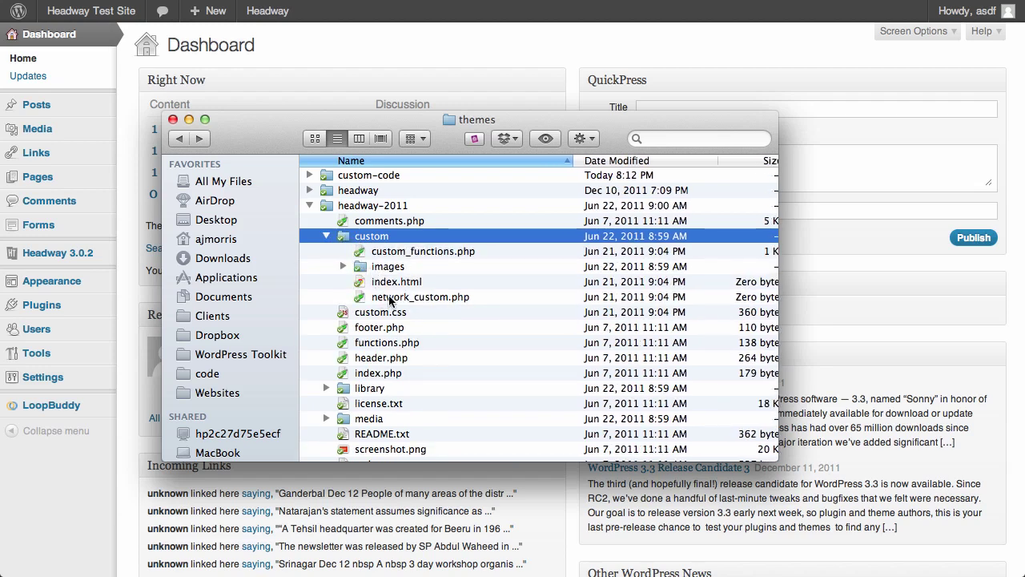
click(394, 252)
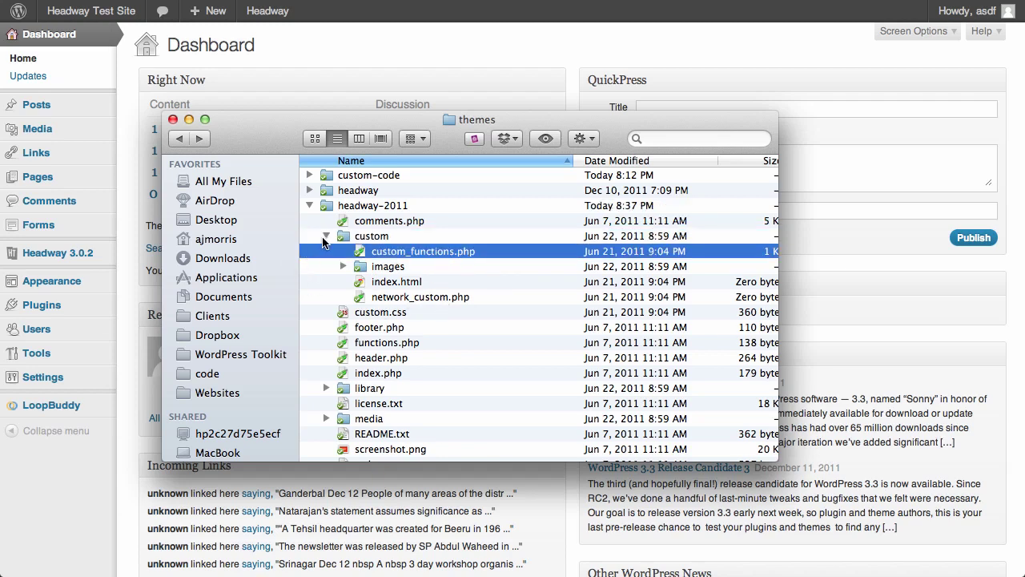
click(326, 237)
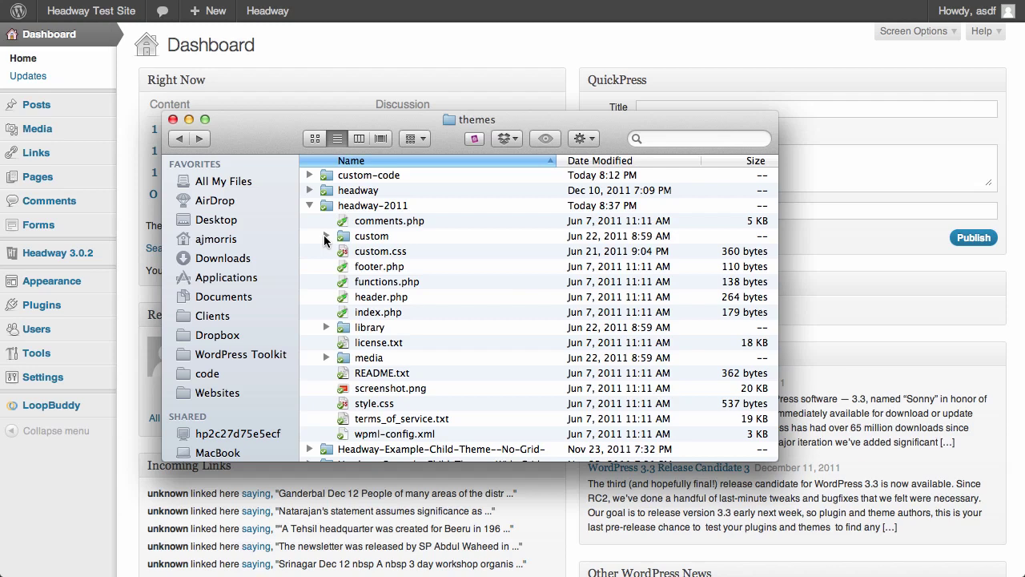
click(353, 237)
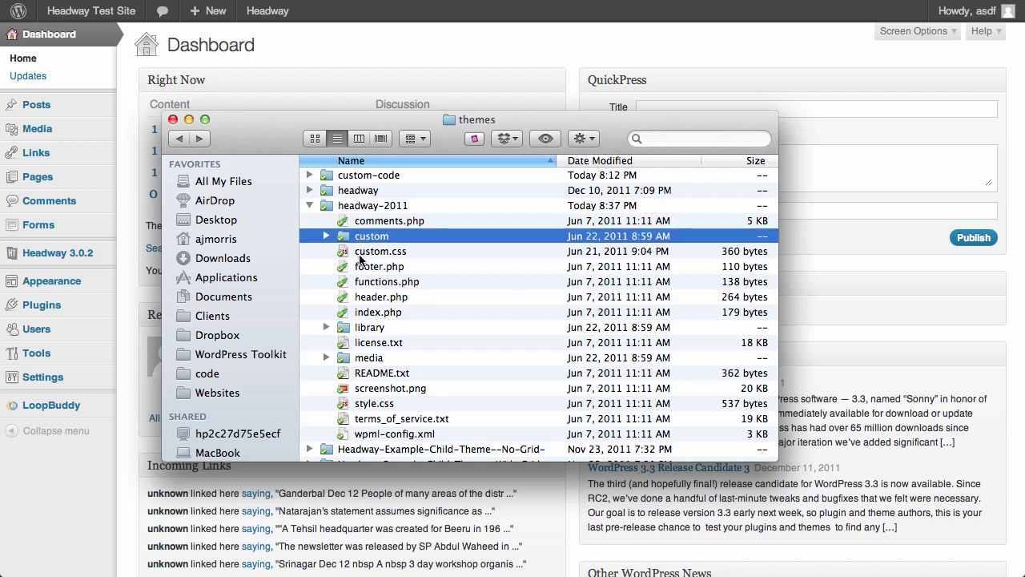
shift+click(359, 253)
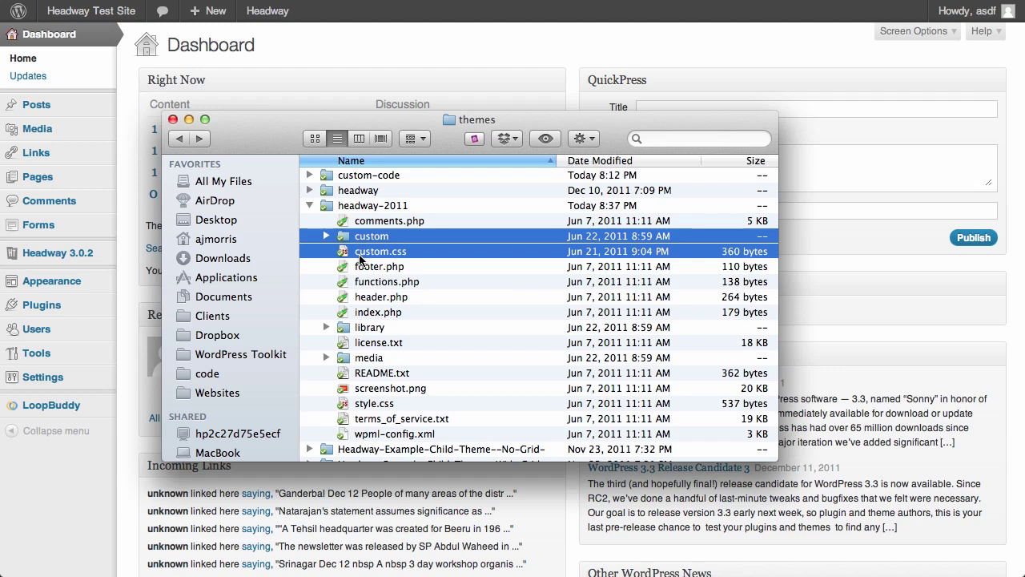
Examine the contents of the headway folder for comparison, and collapse both headway and headway-2011.
click(309, 190)
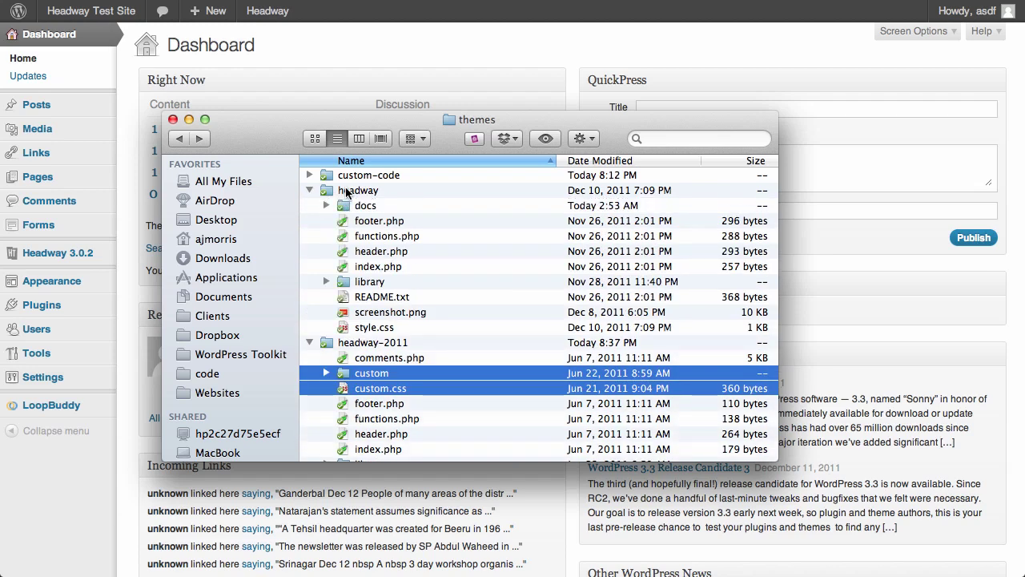
click(344, 191)
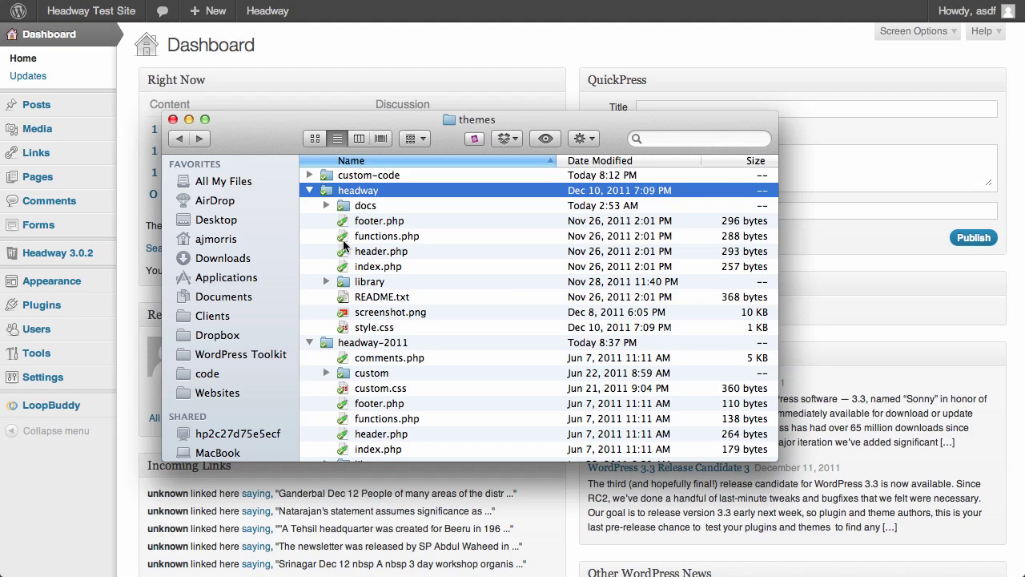
click(310, 190)
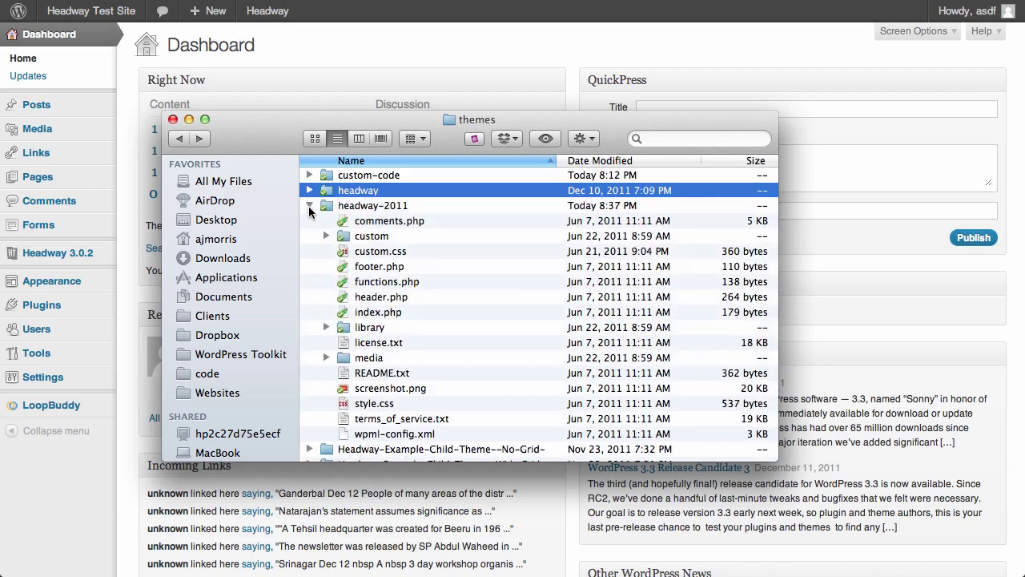
click(309, 206)
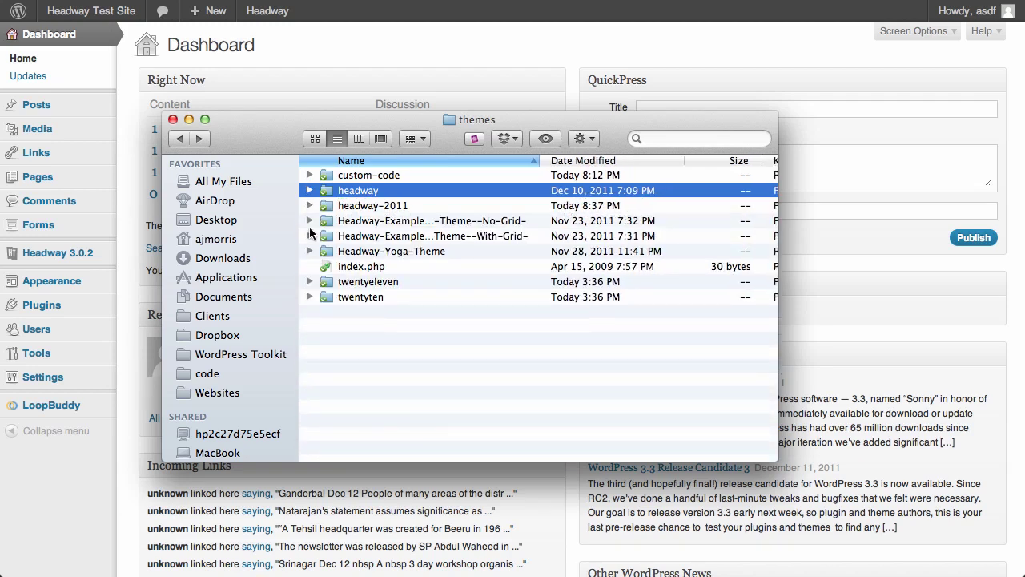
Expand the custom-code child theme folder and preview its style.css to read the theme header and CSS rule.
click(367, 174)
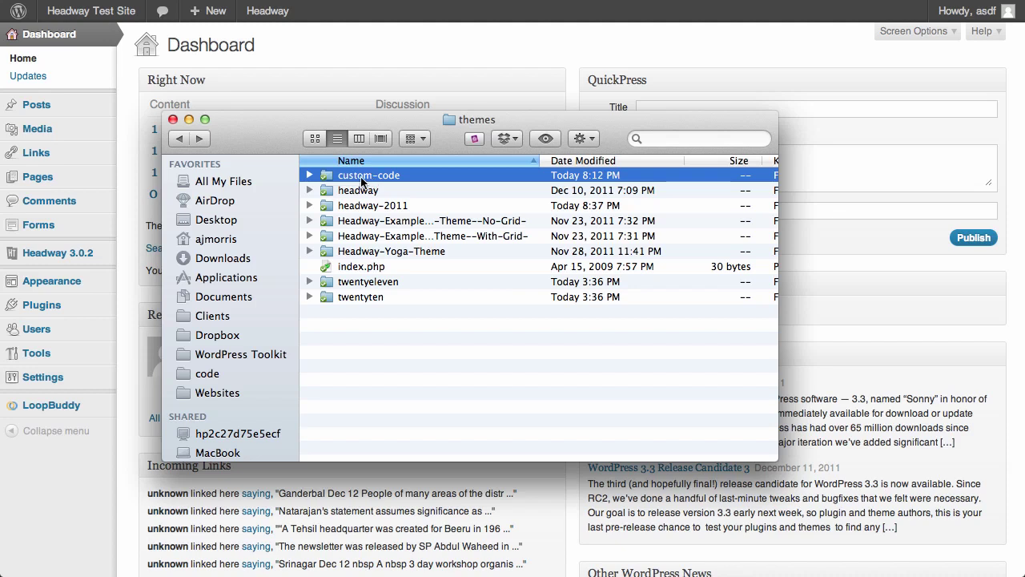
click(310, 175)
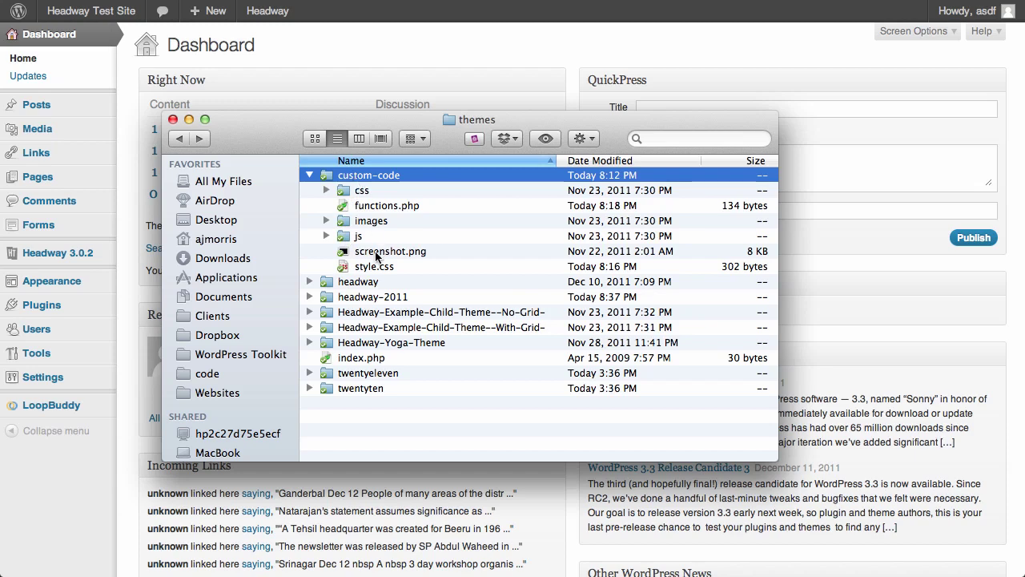
click(374, 268)
key(space)
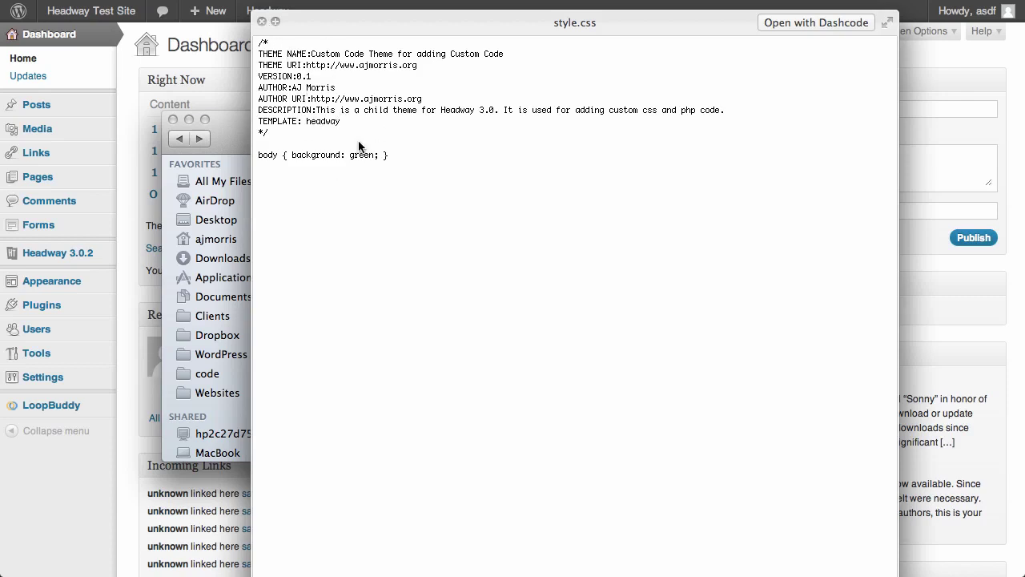
click(262, 22)
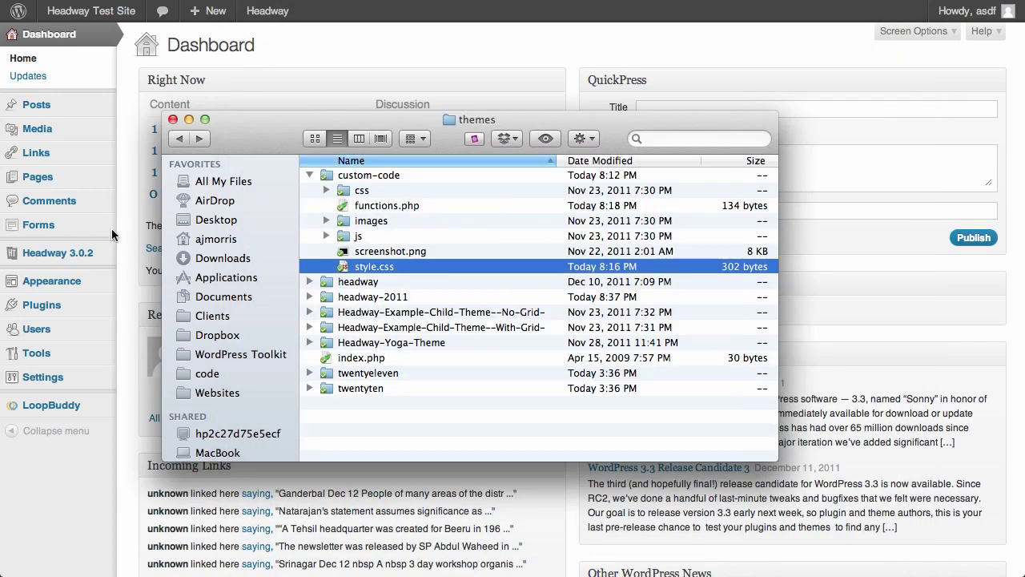
Preview functions.php in the custom-code folder to read its PHP code.
click(379, 206)
key(space)
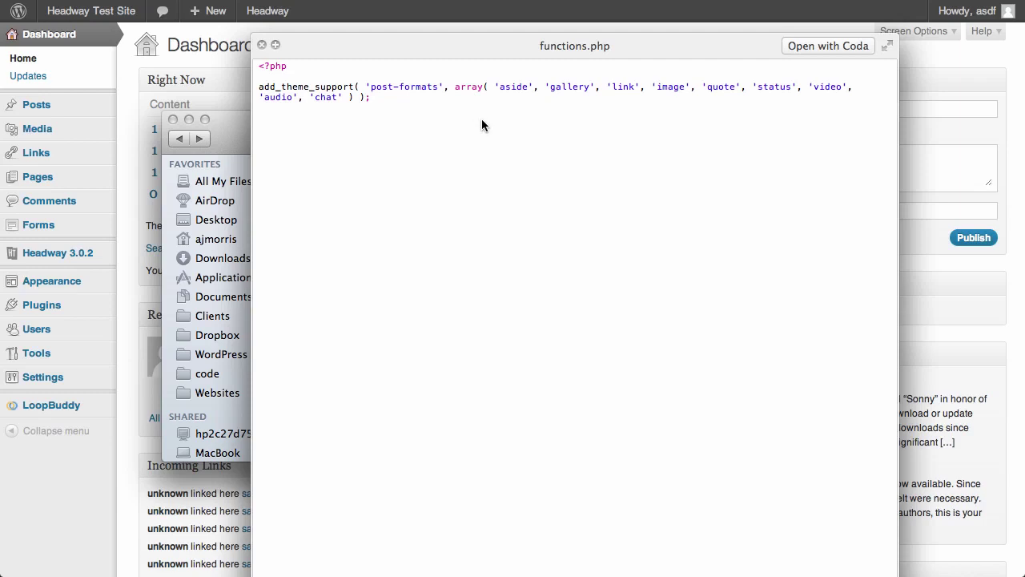
click(262, 46)
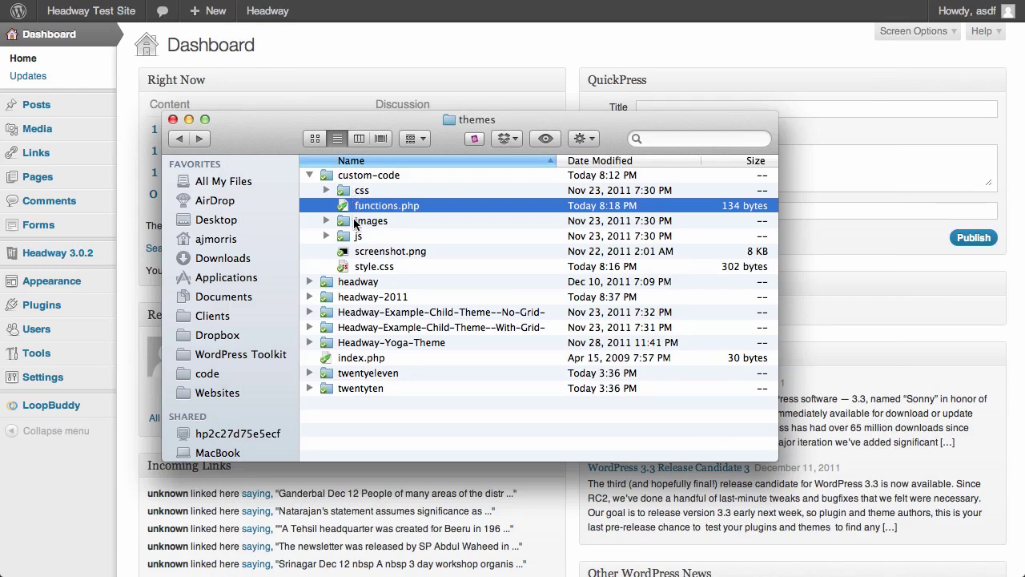
Preview the custom-code theme's screenshot.png image and close the preview.
click(374, 253)
key(space)
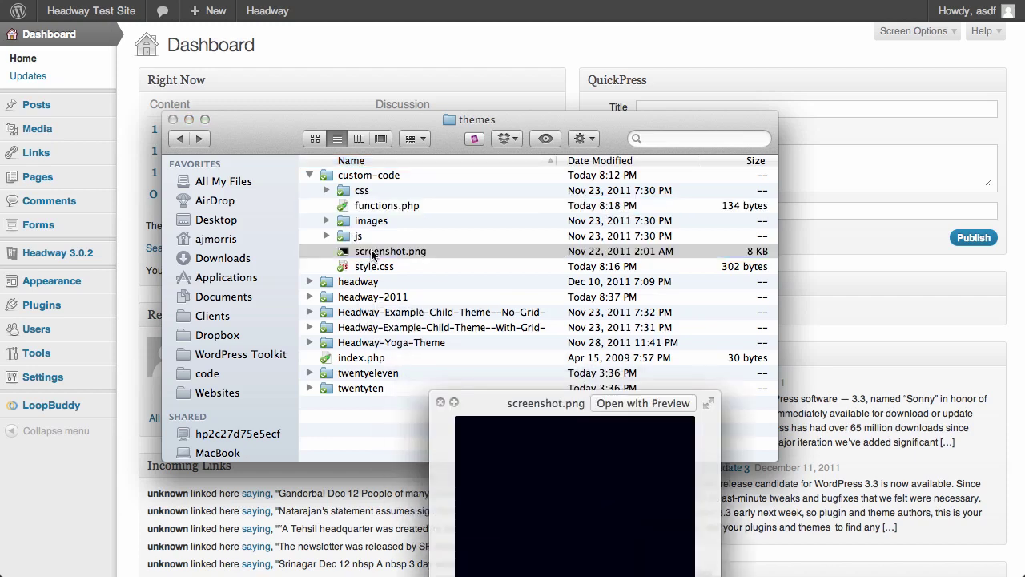
drag(455, 378, 455, 243)
key(space)
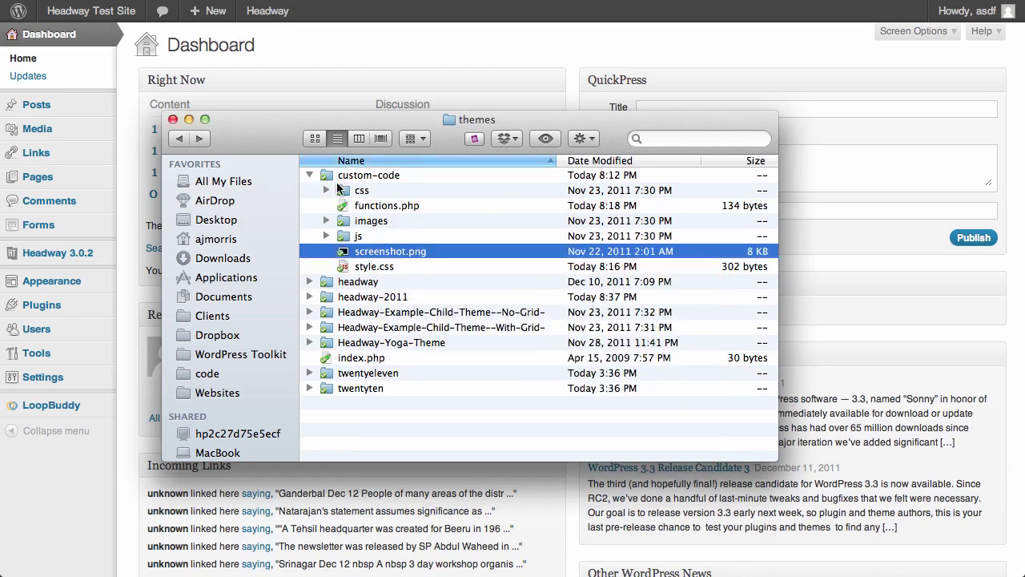
Switch back to the WordPress admin and open the list of installed themes.
click(129, 183)
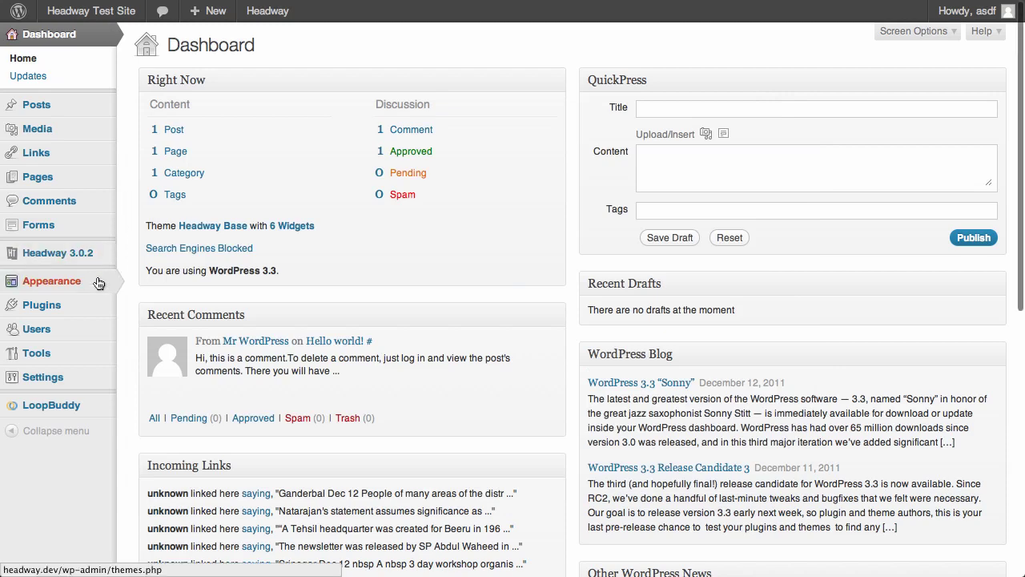
mouse_move(97, 284)
click(147, 284)
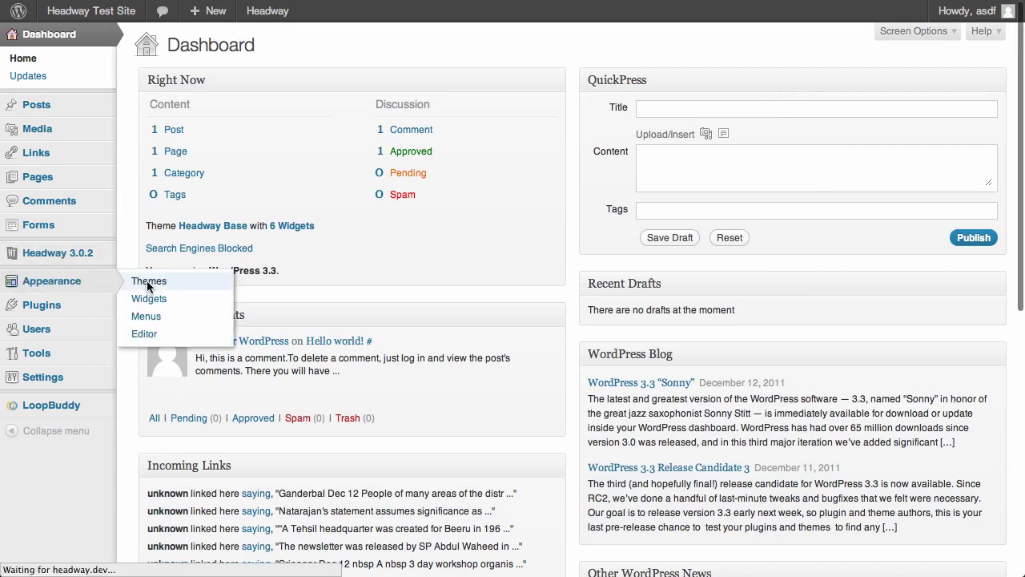
scroll(222, 418, down, 1)
scroll(222, 418, down, 3)
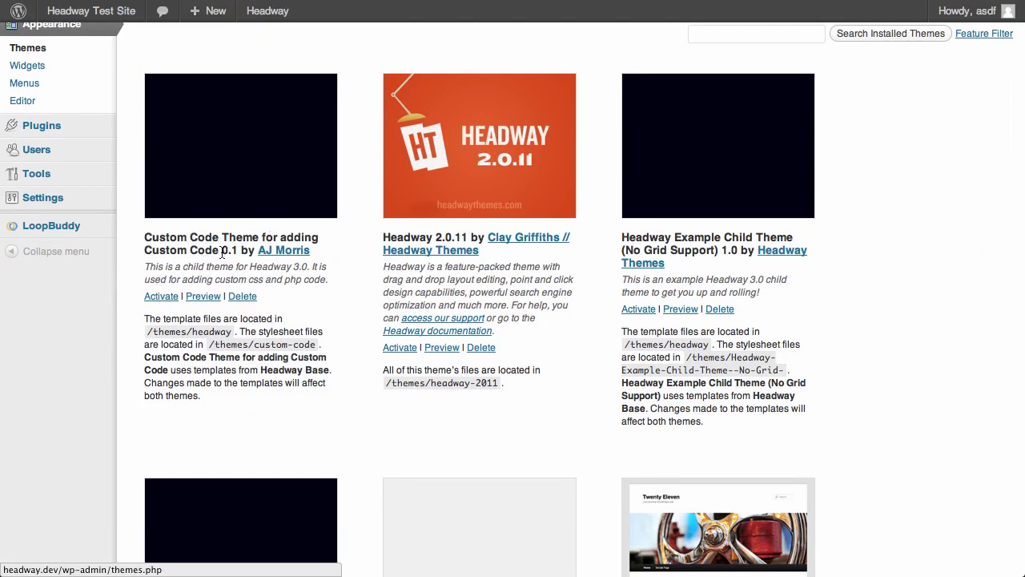
Review the description of Custom Code Theme for adding Custom Code 0.1 and activate that theme.
drag(221, 250, 238, 249)
drag(148, 268, 342, 287)
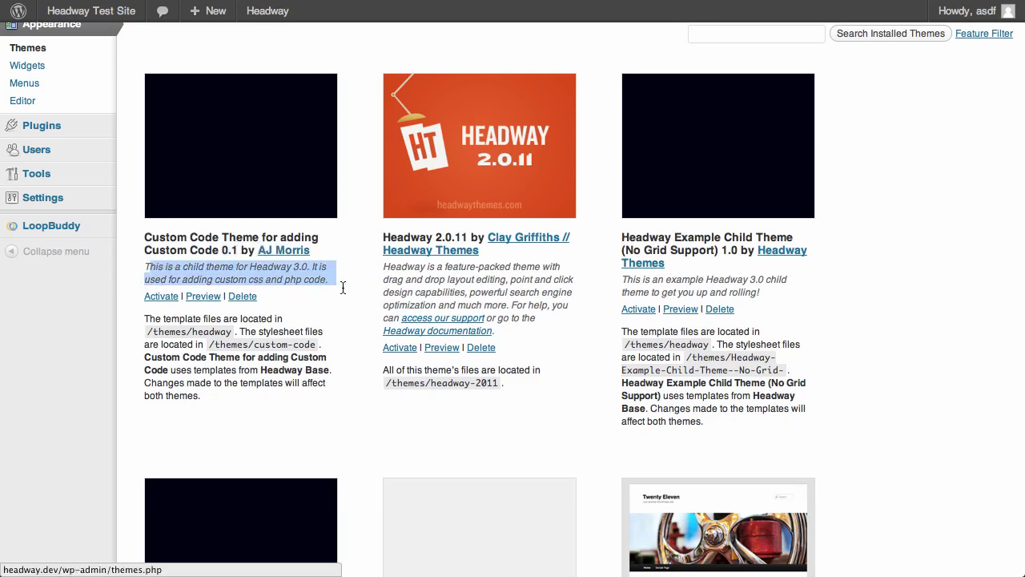
click(171, 296)
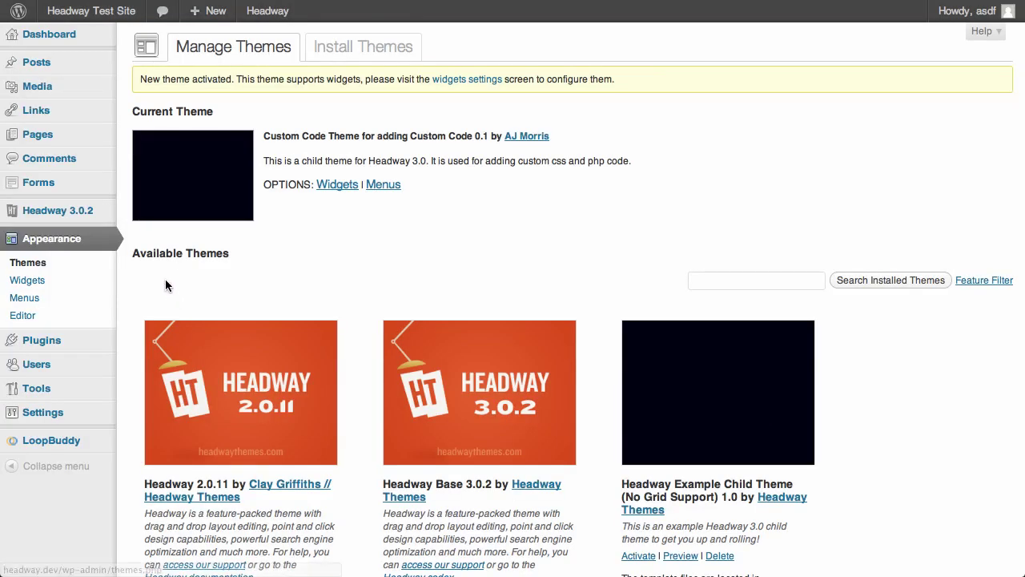
Open the Headway Visual Editor in Design mode and expand its element editor.
mouse_move(36, 216)
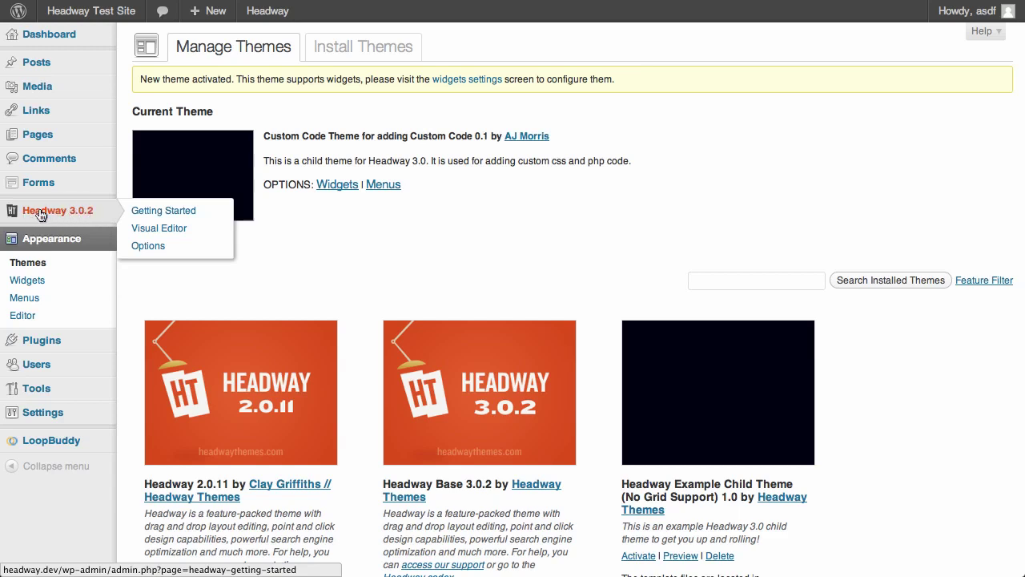
click(141, 229)
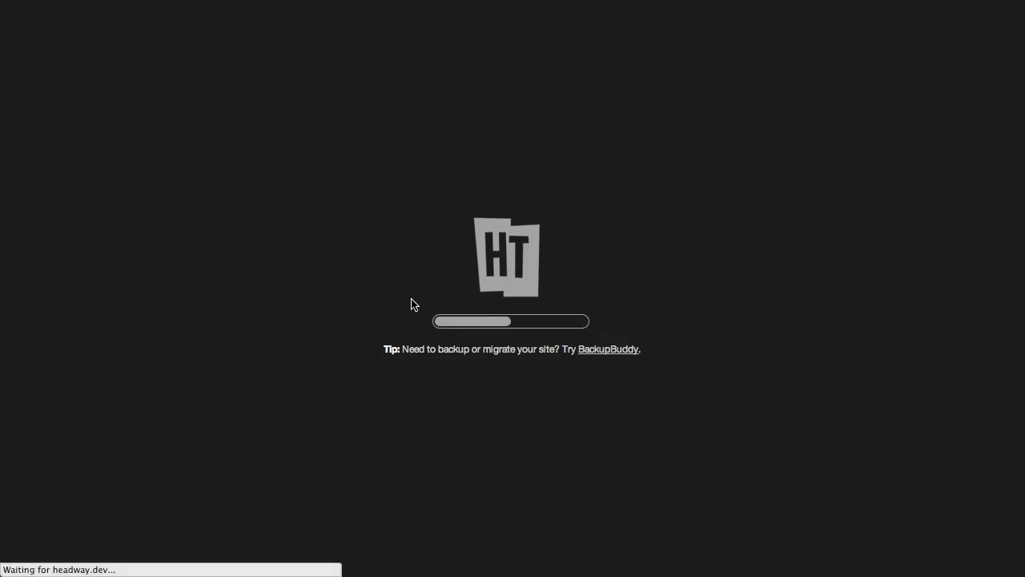
scroll(411, 298, down, 4)
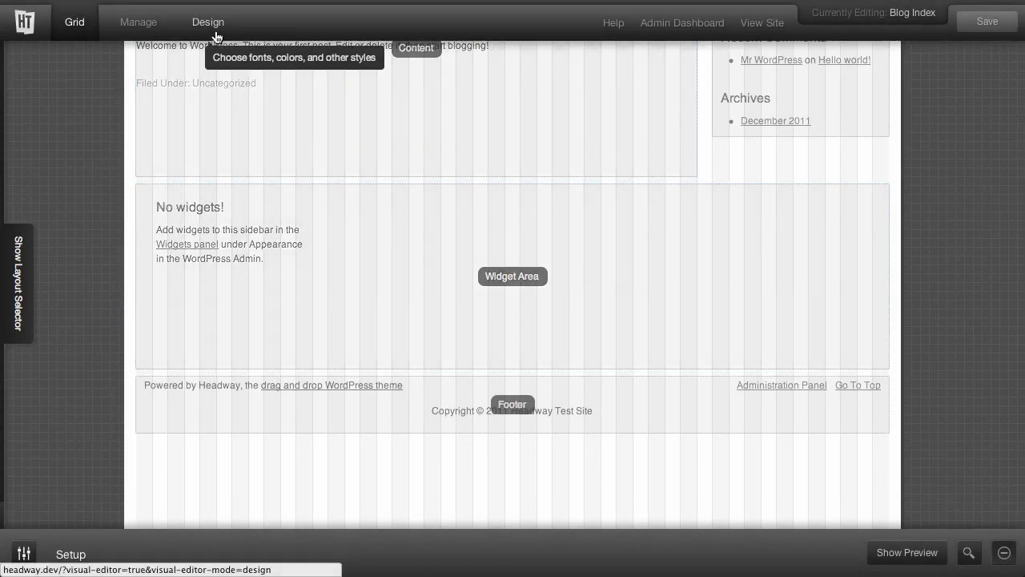
click(215, 35)
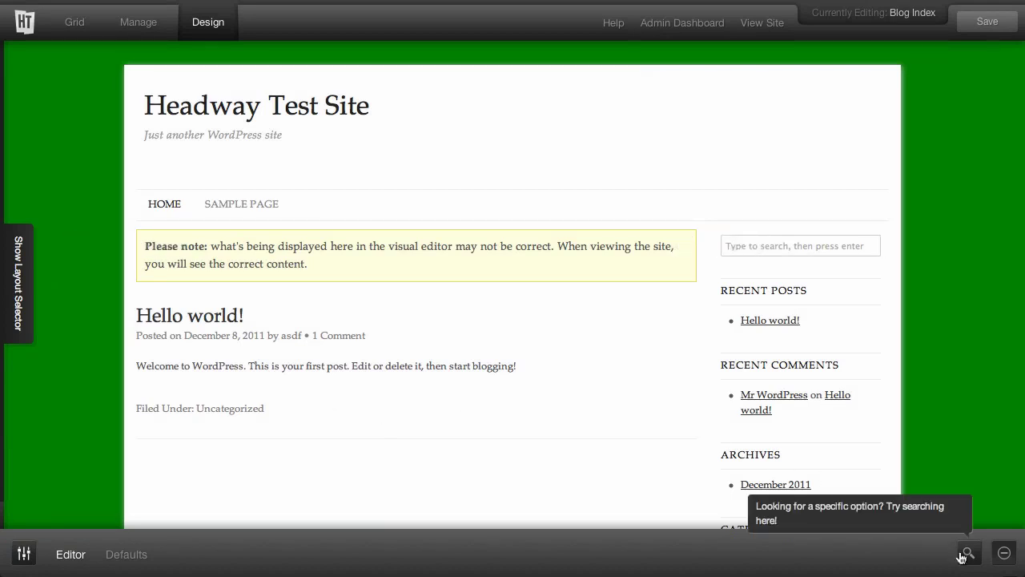
click(1004, 554)
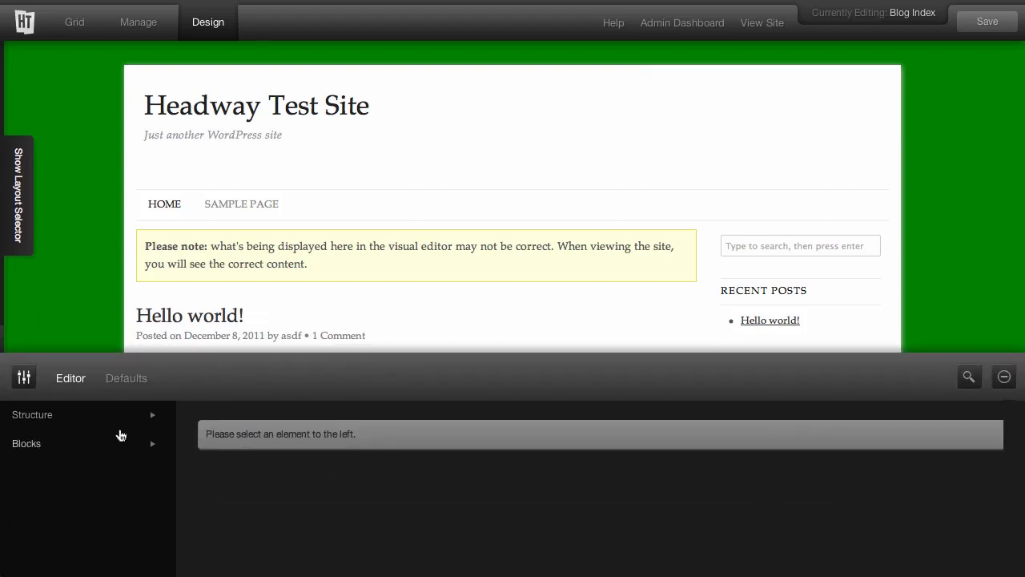
Change the background color of the Wrapper structure element to light grey and save the design.
click(164, 418)
click(198, 446)
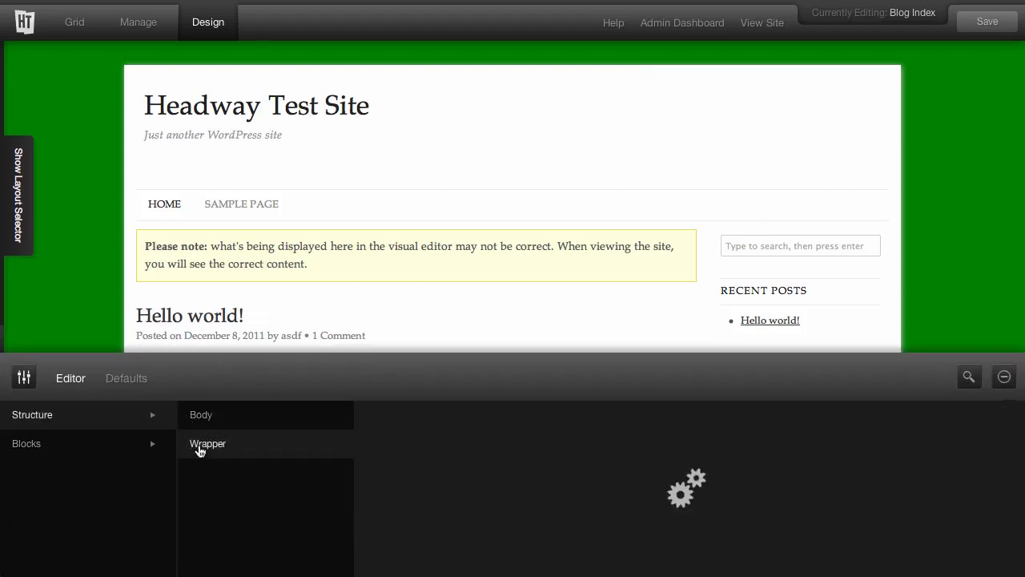
click(526, 483)
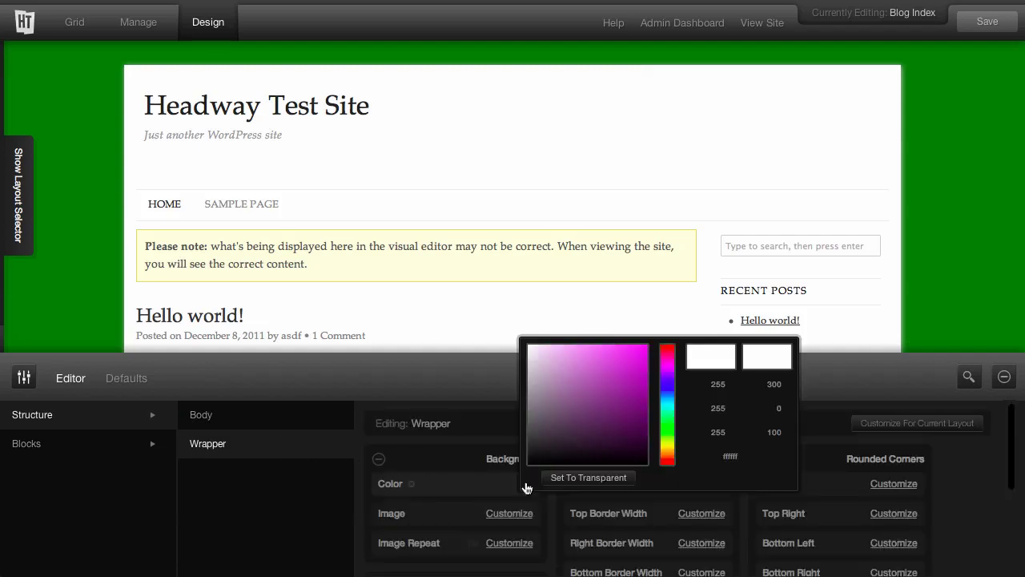
drag(664, 370, 664, 384)
click(622, 358)
drag(621, 358, 521, 360)
click(484, 369)
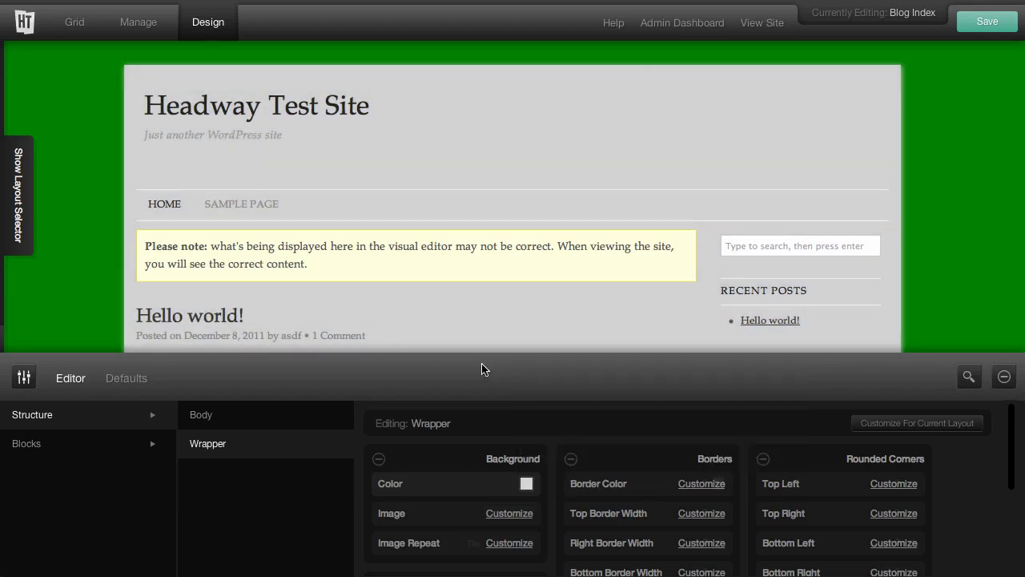
click(988, 22)
View the live site, inspect its body element, and open the style.css source of the green background rule.
click(746, 25)
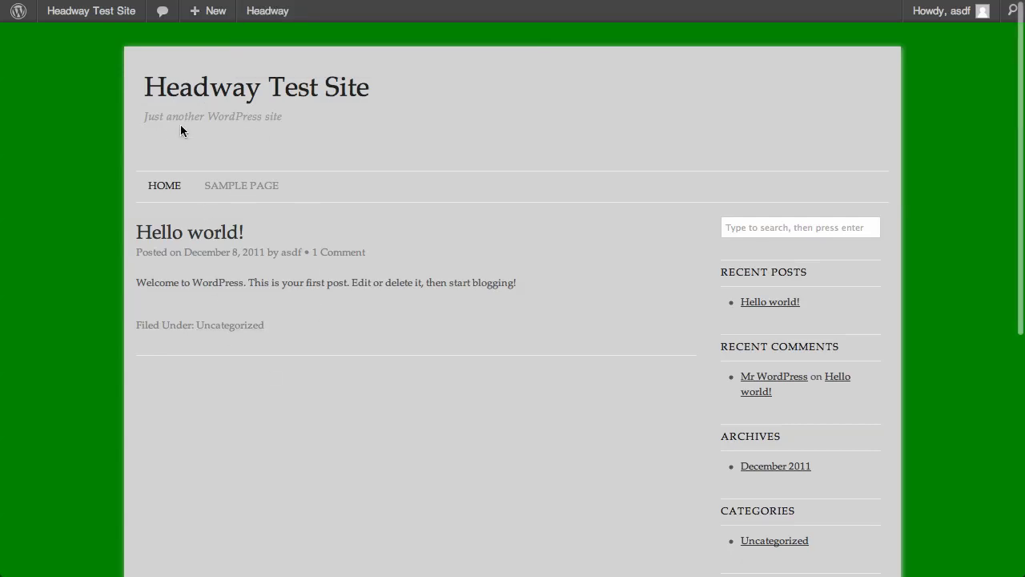
right_click(86, 101)
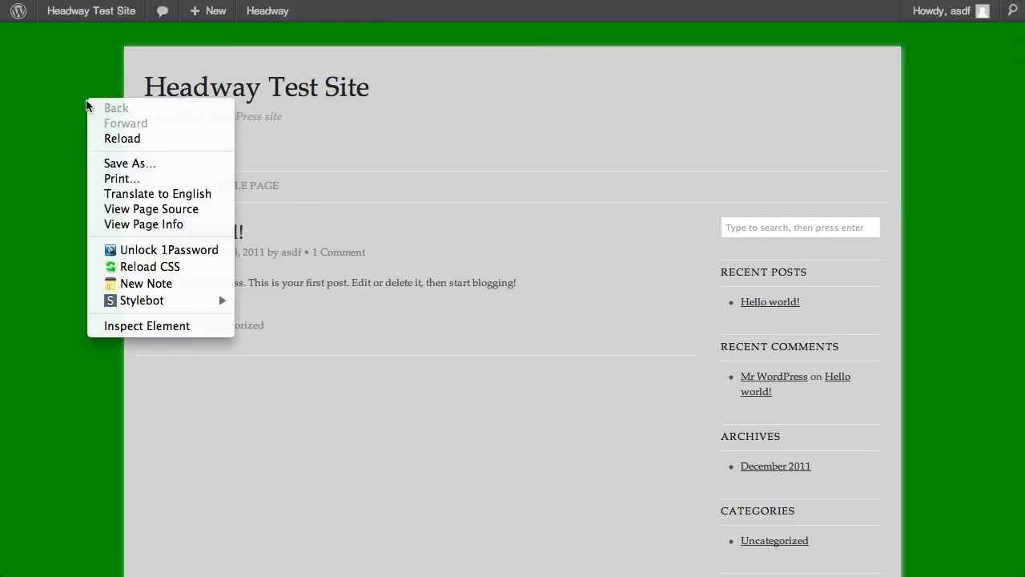
click(124, 325)
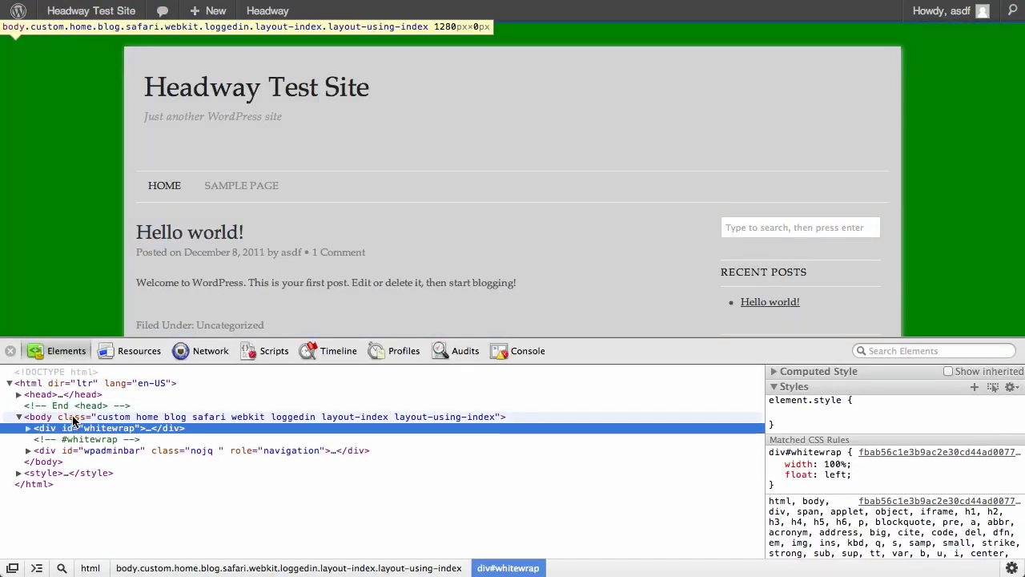
click(72, 419)
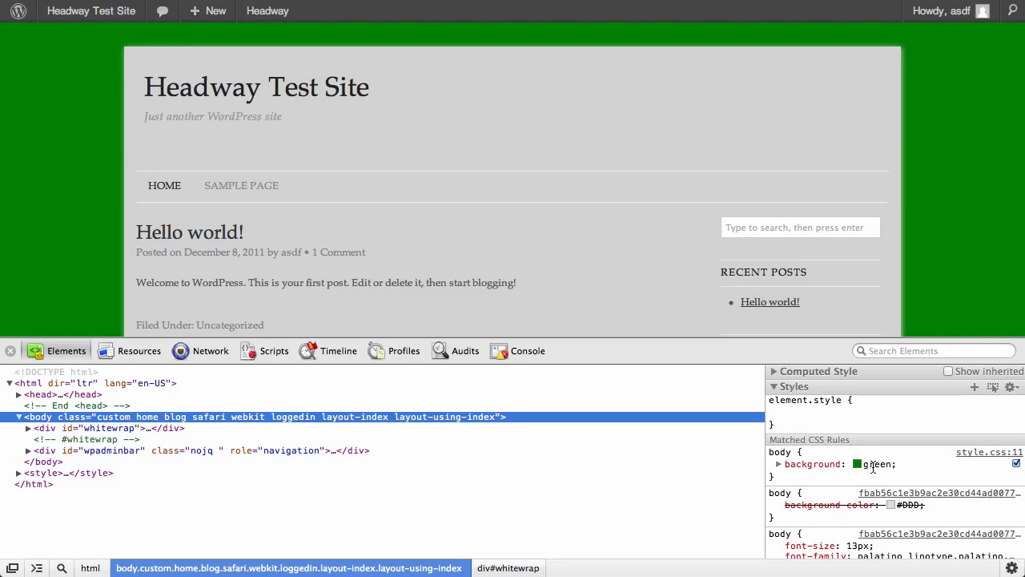
click(971, 454)
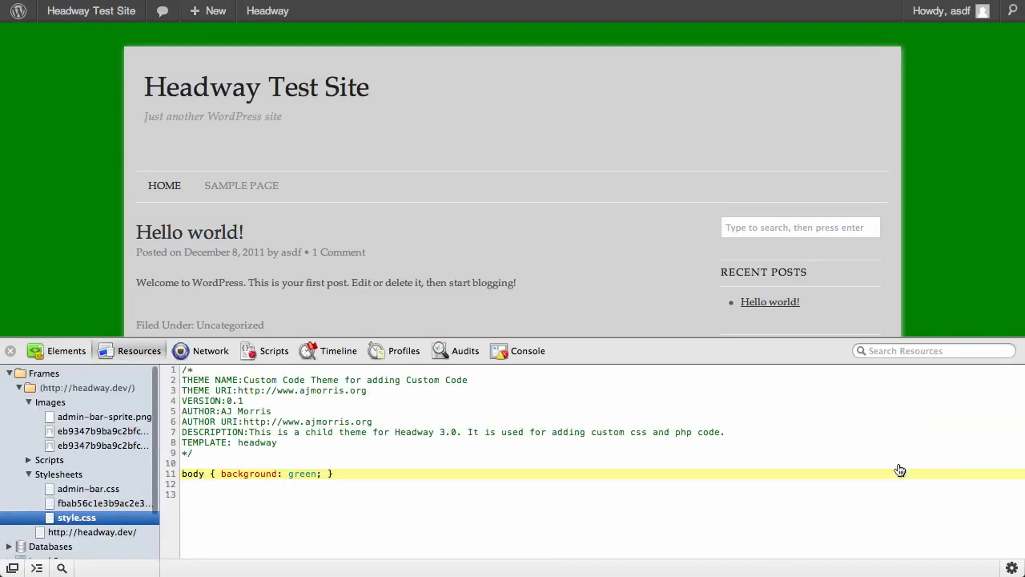